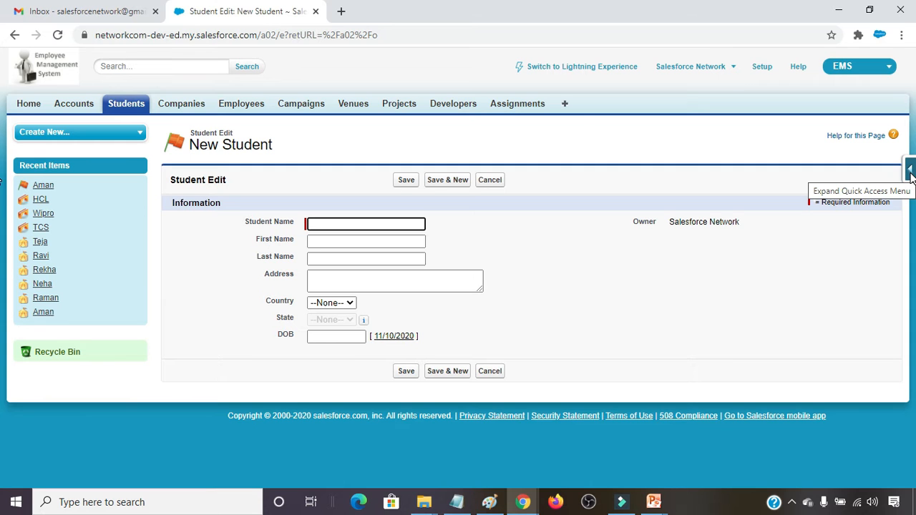
- Open the Student object's custom fields and delete the First Name field
click(910, 171)
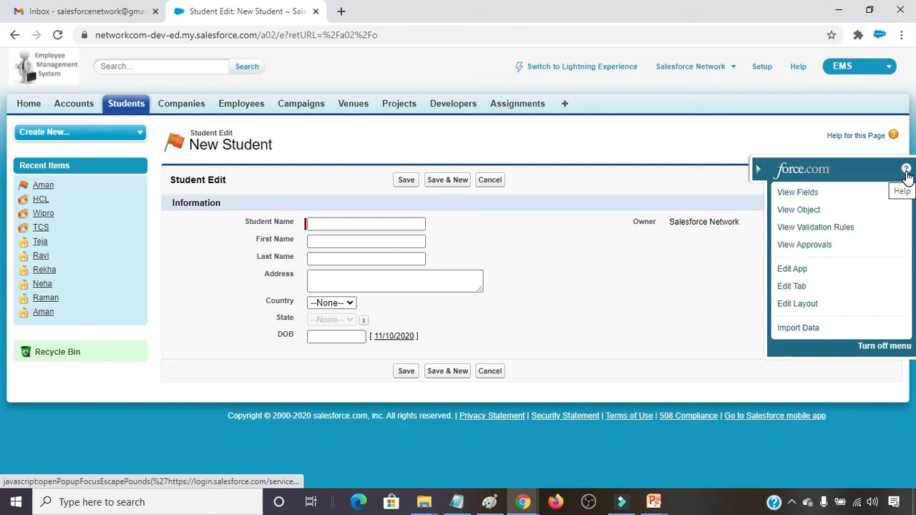
click(797, 191)
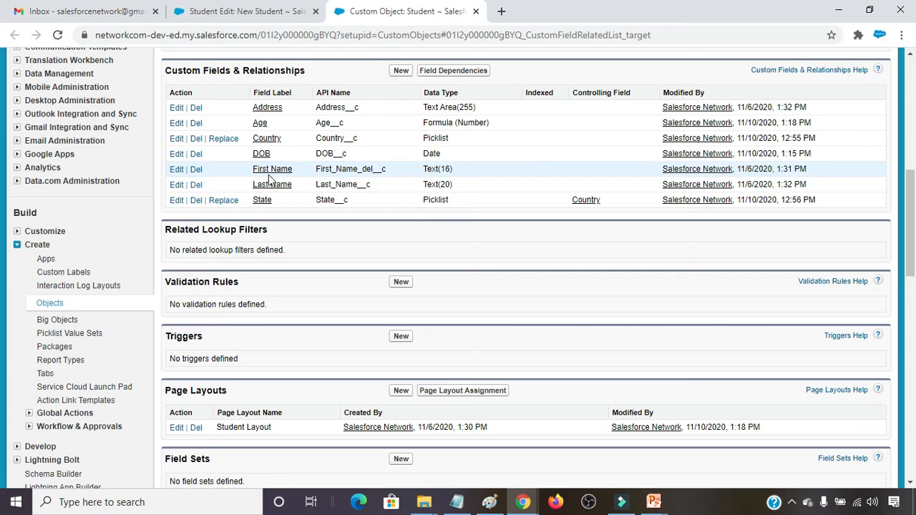
click(196, 170)
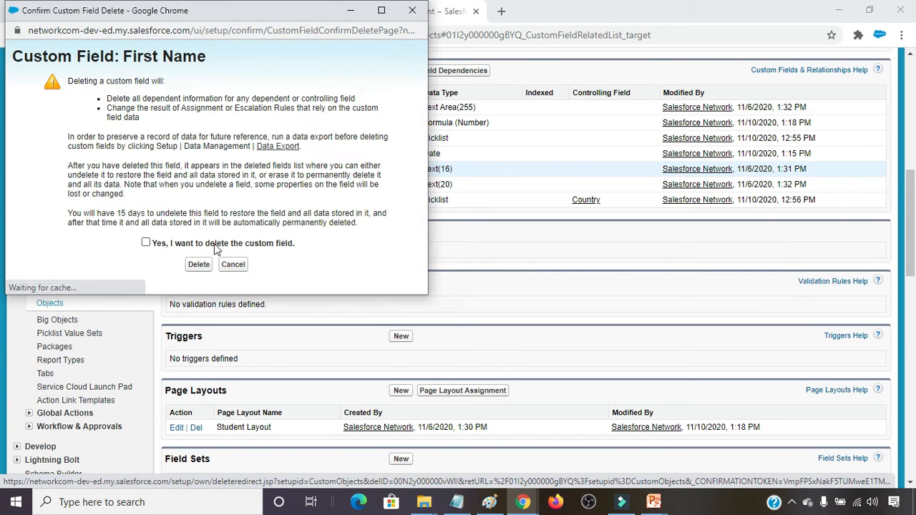
click(174, 242)
click(198, 264)
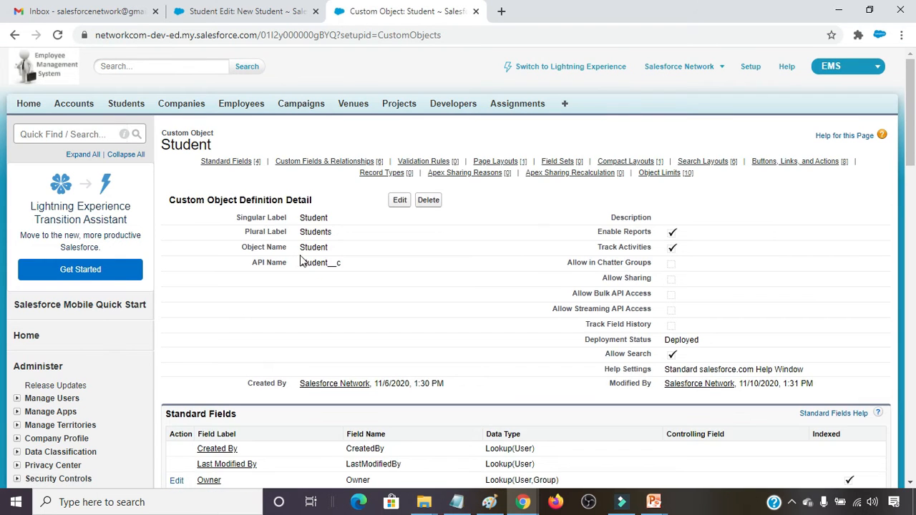
- Delete the Last Name custom field from the Student object
scroll(294, 238, down, 5)
scroll(293, 241, down, 1)
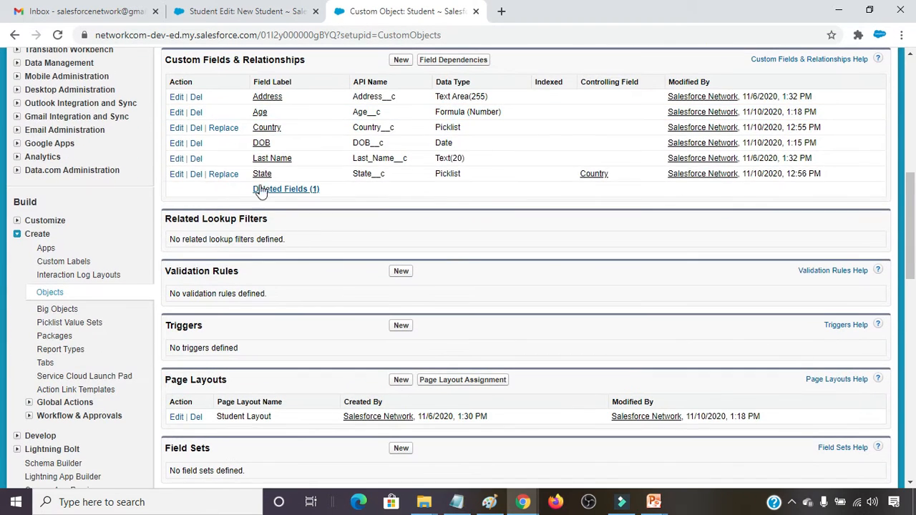
click(195, 158)
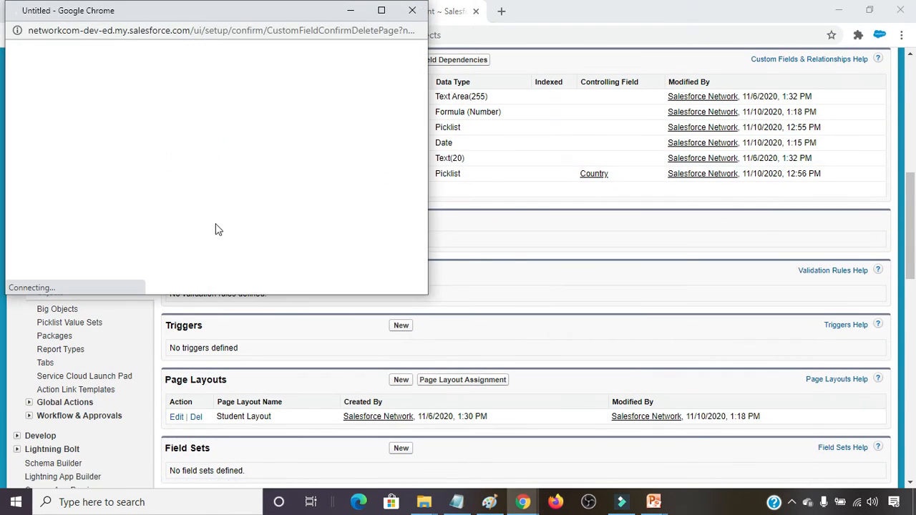
click(146, 242)
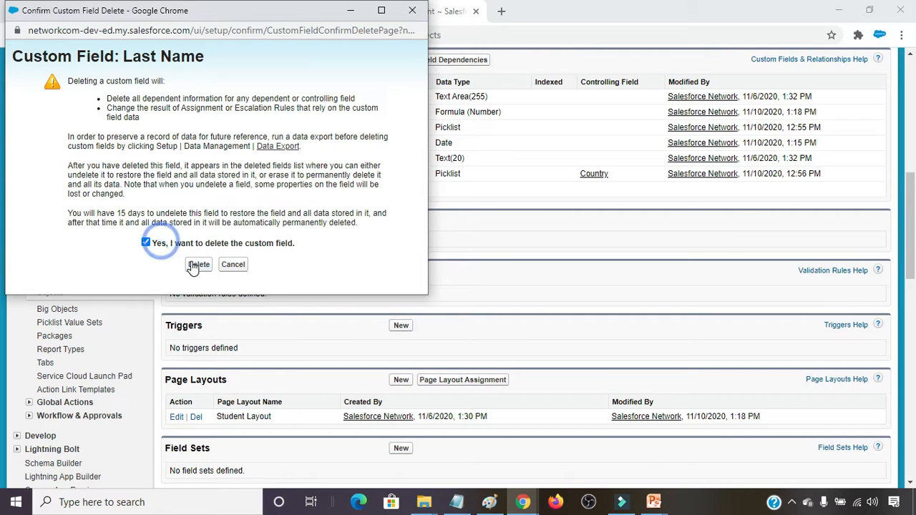
click(198, 264)
- Permanently erase the First Name and Last Name fields from the Student object's deleted fields
scroll(290, 239, up, 1)
click(271, 243)
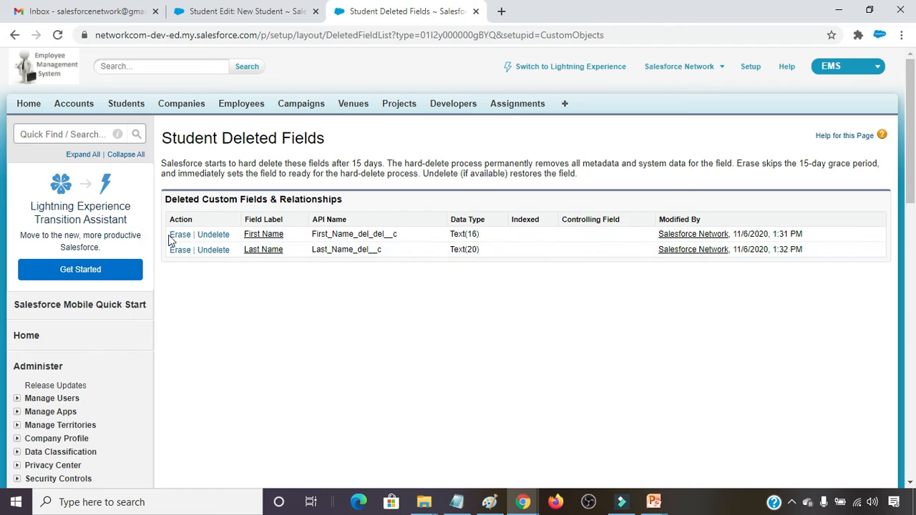
click(180, 235)
click(142, 206)
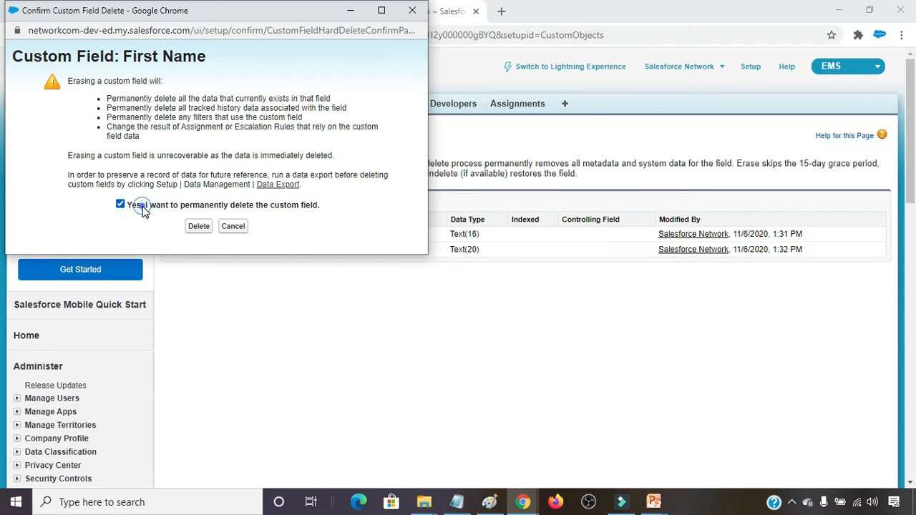
click(197, 226)
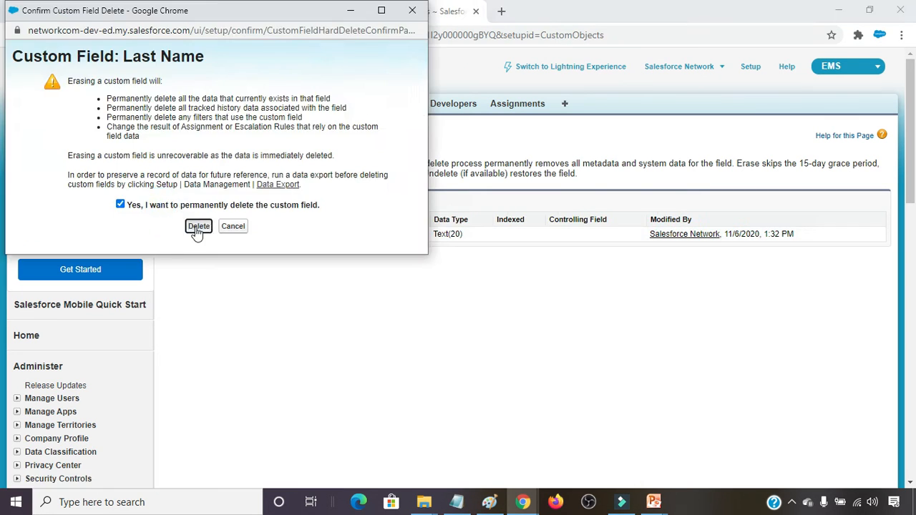
click(197, 226)
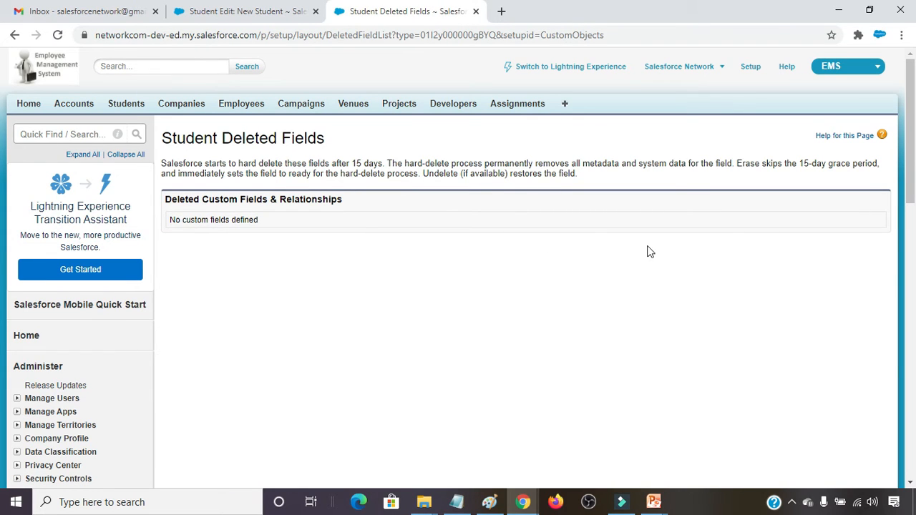
- Return to the list of custom objects and open the Student object's custom fields
scroll(586, 239, down, 2)
scroll(300, 250, down, 2)
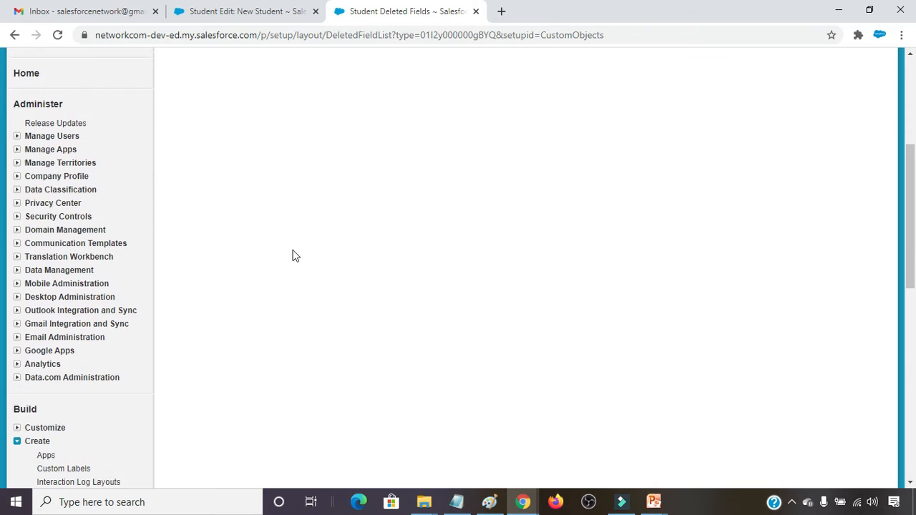
scroll(375, 228, down, 5)
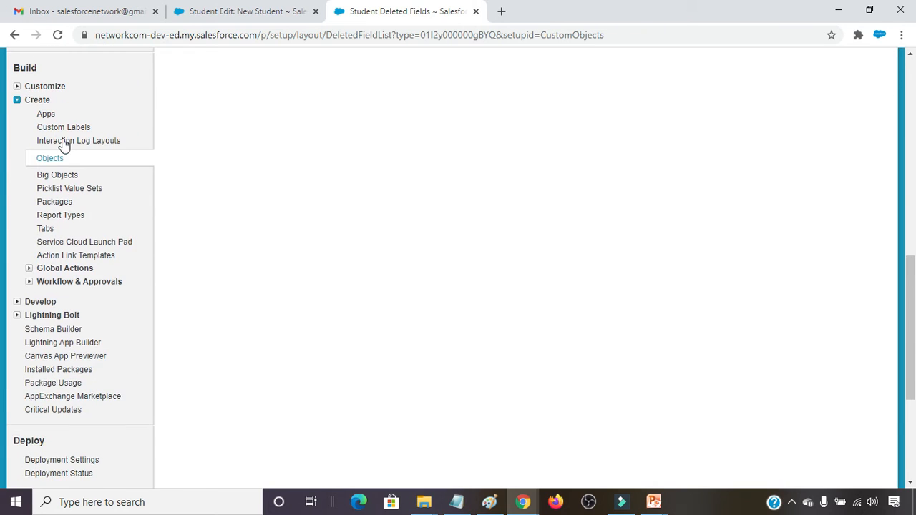
click(50, 159)
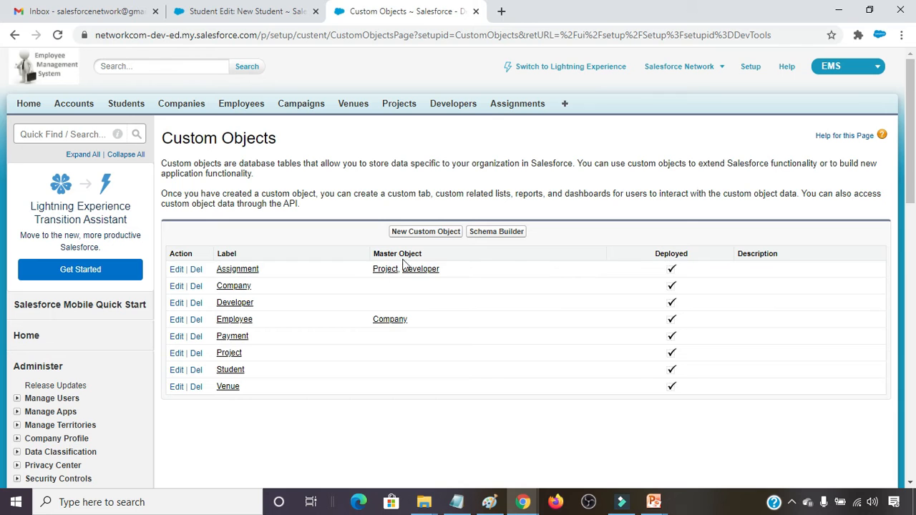
click(235, 370)
scroll(341, 293, down, 5)
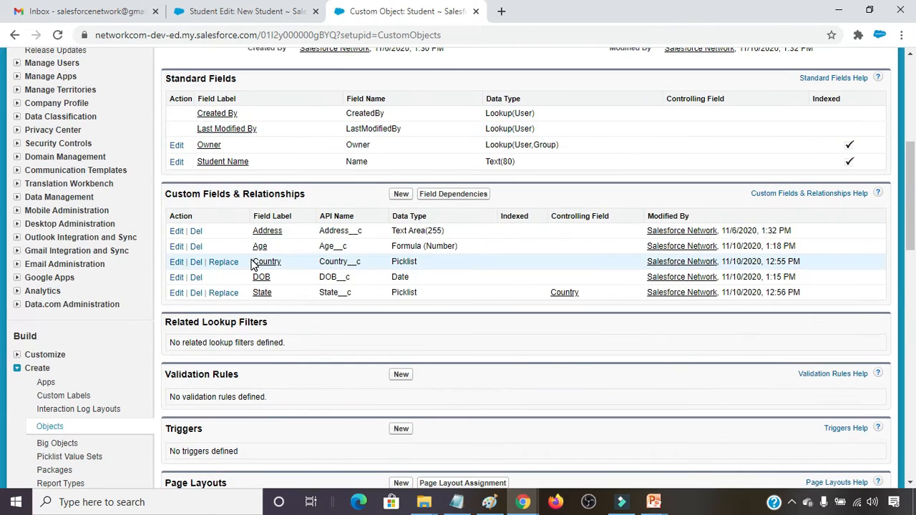
scroll(270, 251, down, 1)
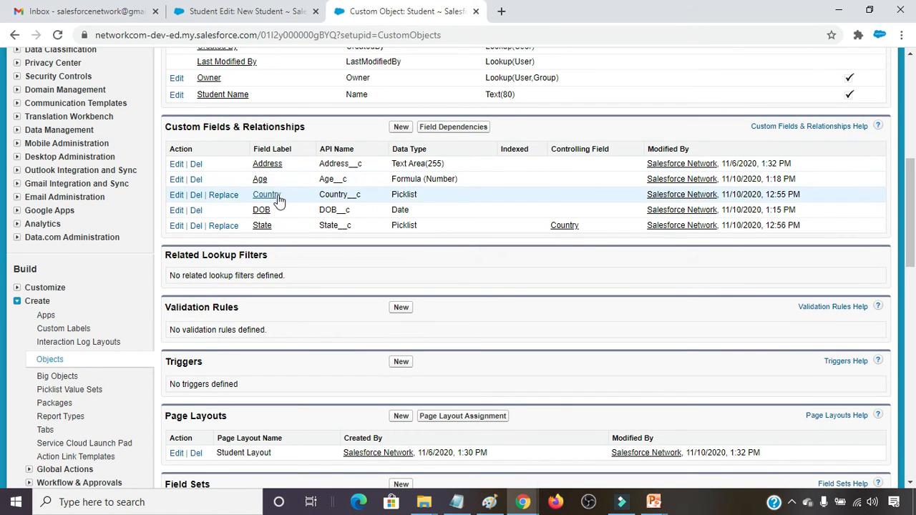
- Edit the Student Layout to place DOB and Age directly below Student Name, and save the layout
scroll(356, 293, down, 3)
scroll(360, 296, down, 1)
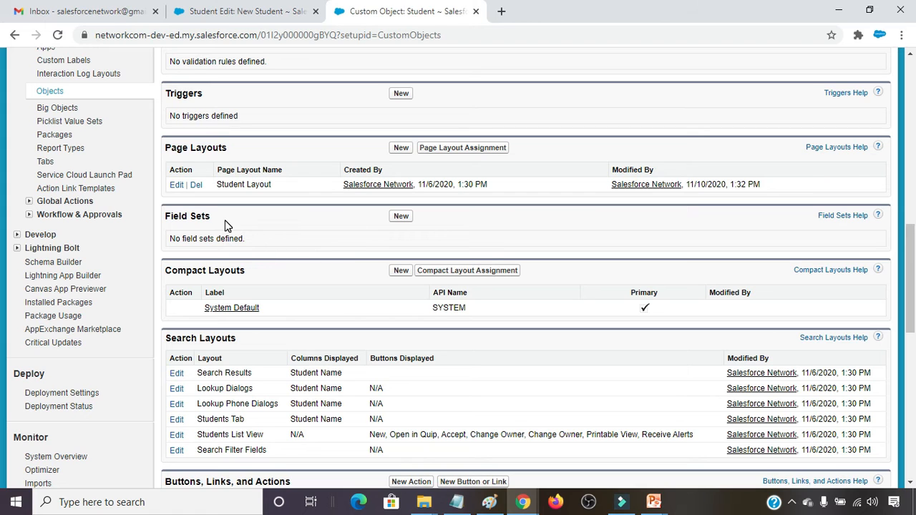
click(252, 308)
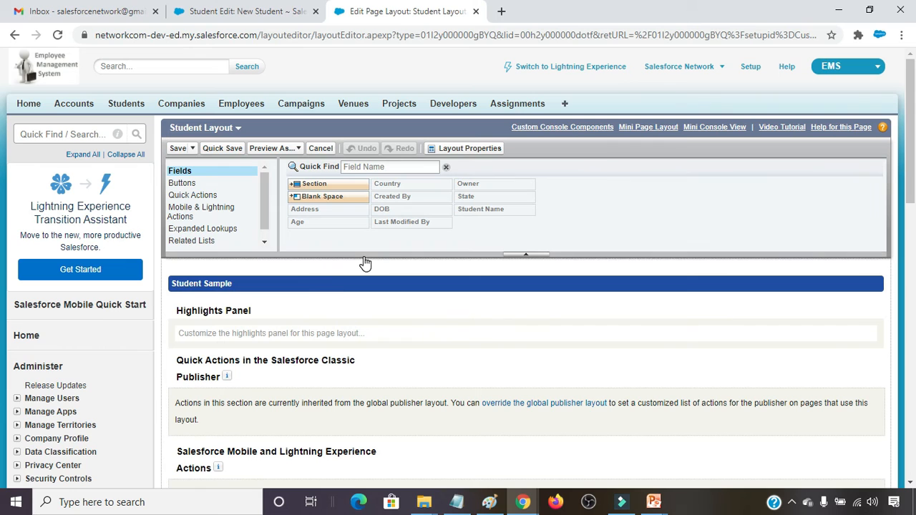
scroll(384, 260, down, 5)
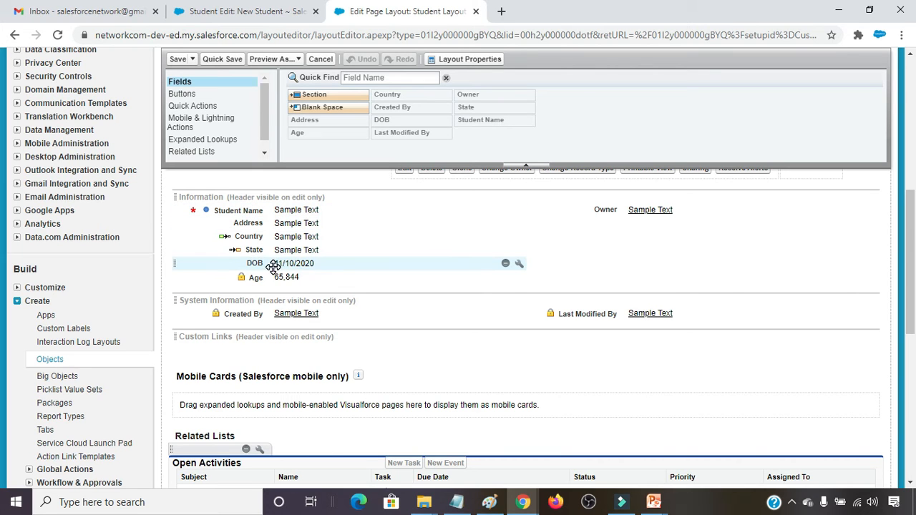
drag(256, 264, 250, 222)
drag(256, 279, 262, 237)
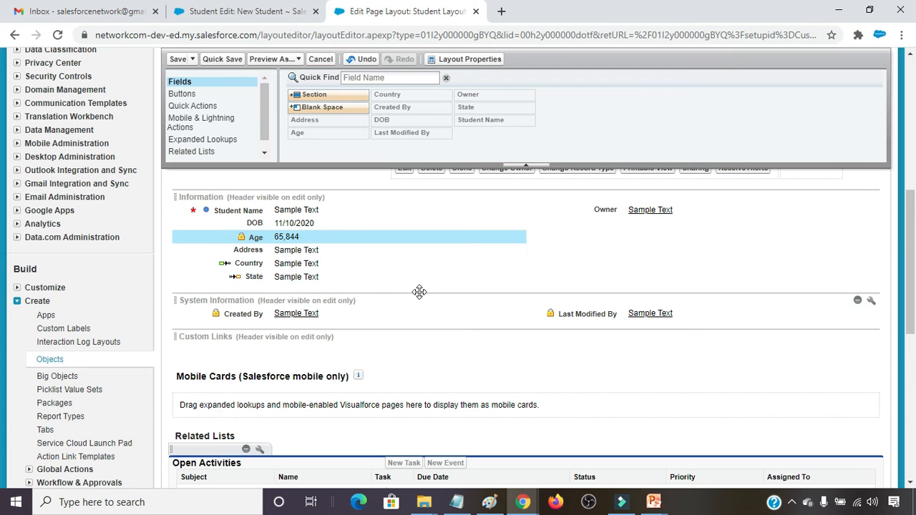
click(178, 60)
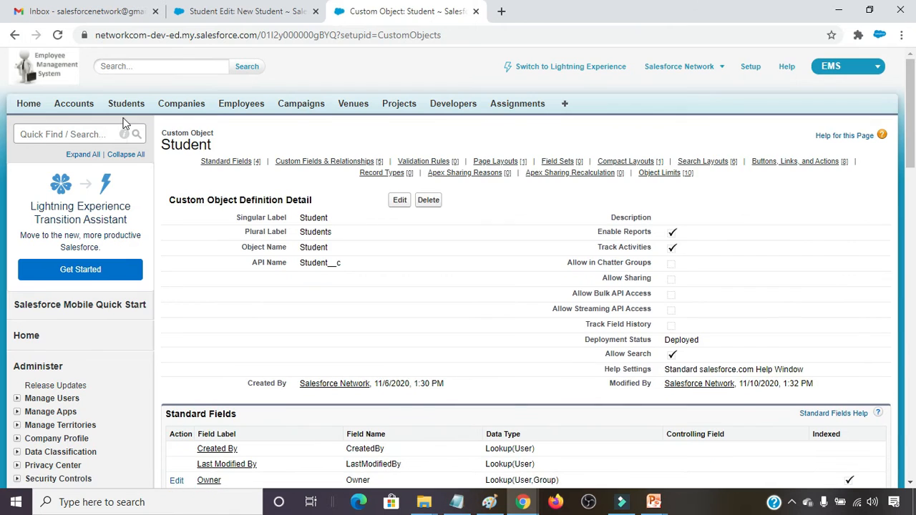
- Open a new student record form and, from it, start a new Student validation rule named DOB
click(125, 104)
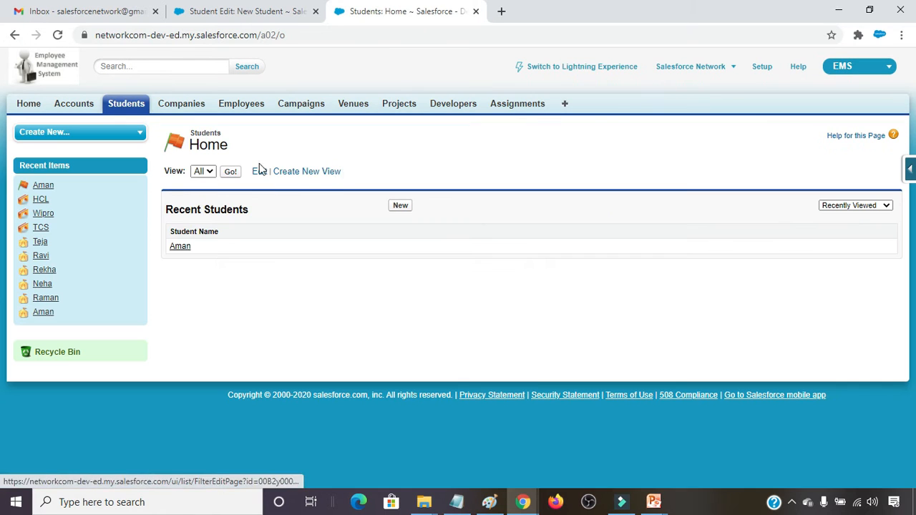
click(398, 207)
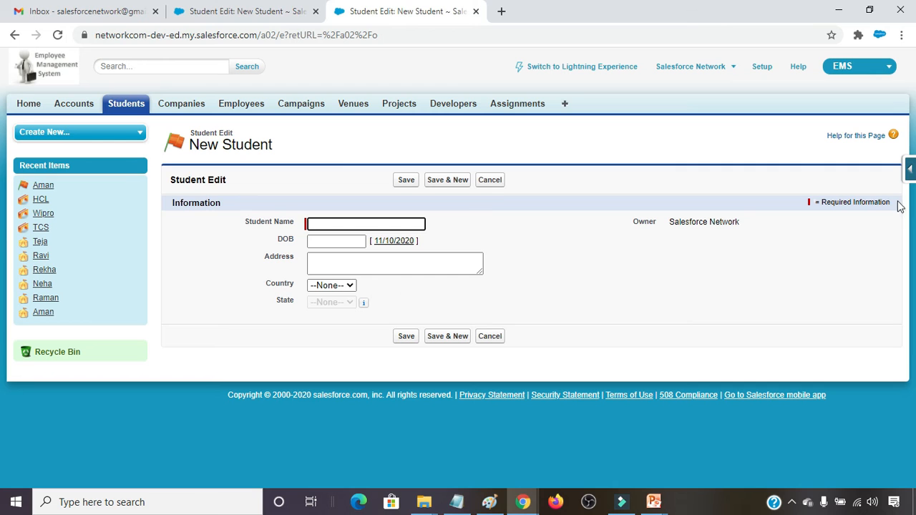
click(911, 178)
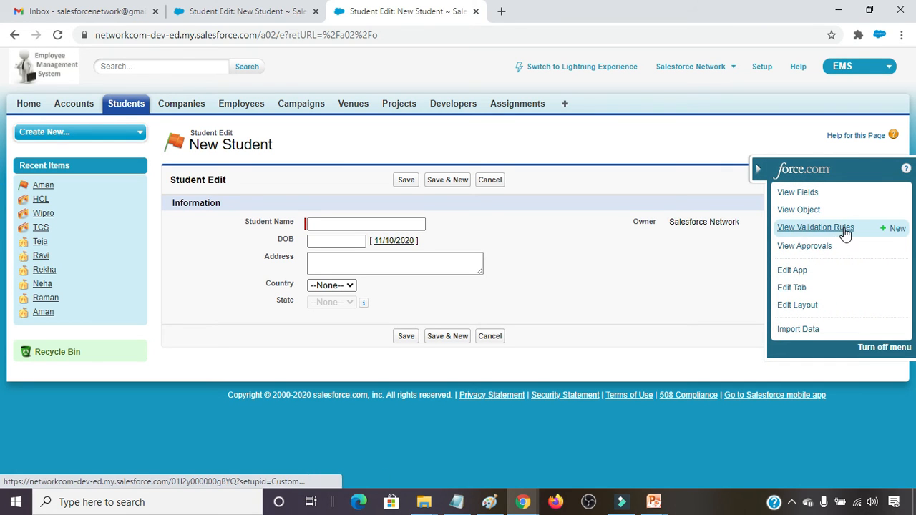
click(897, 229)
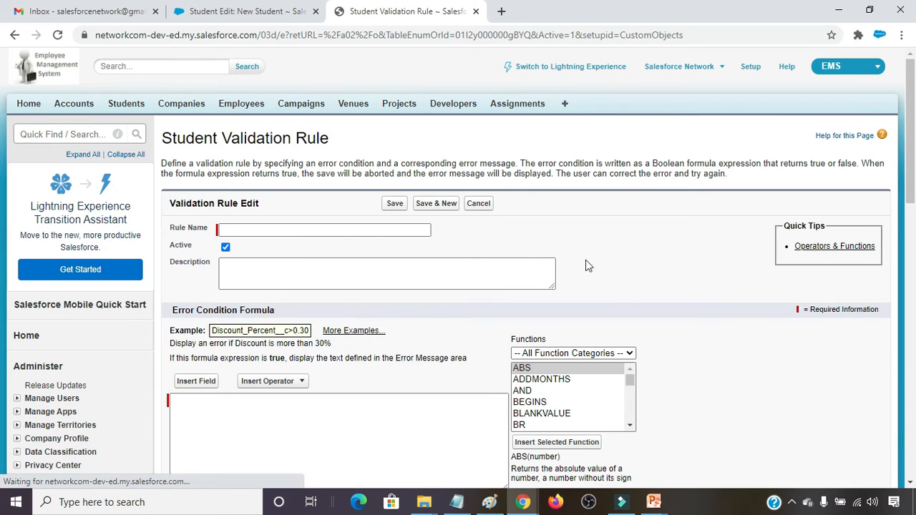
click(257, 230)
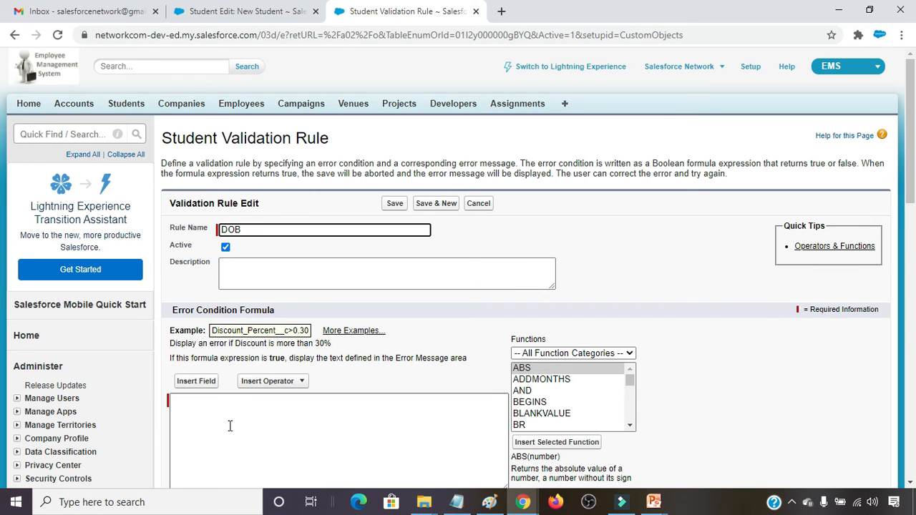
- Set the error condition formula to ISBLANK(DOB__c) using the ISBLANK function, and check its syntax
scroll(226, 426, down, 1)
click(211, 337)
click(340, 368)
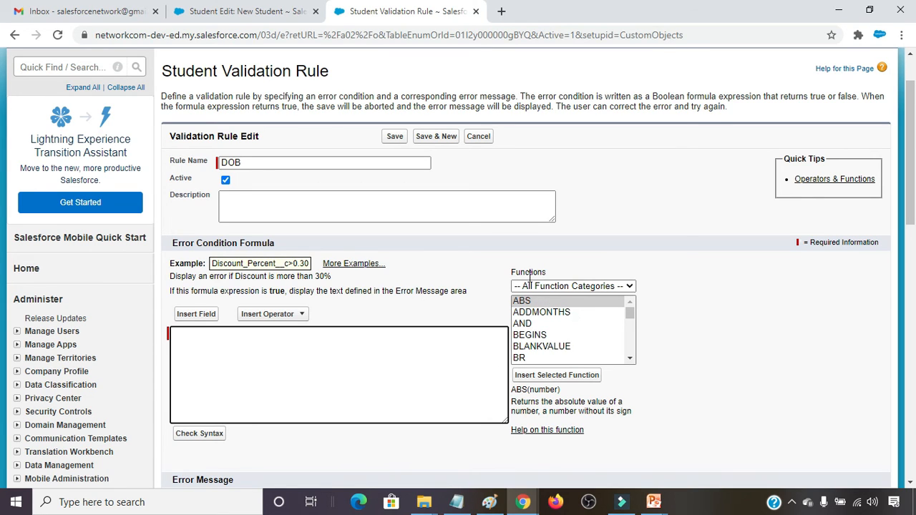
click(531, 336)
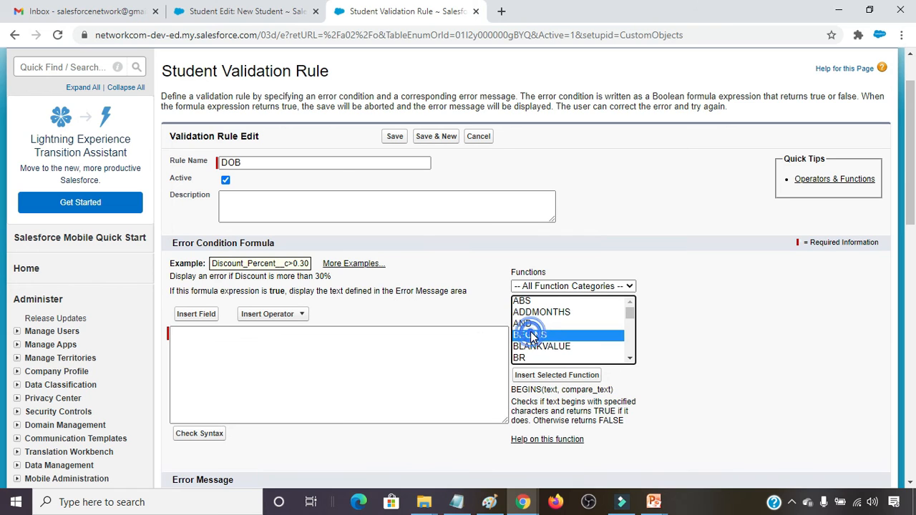
scroll(546, 334, down, 5)
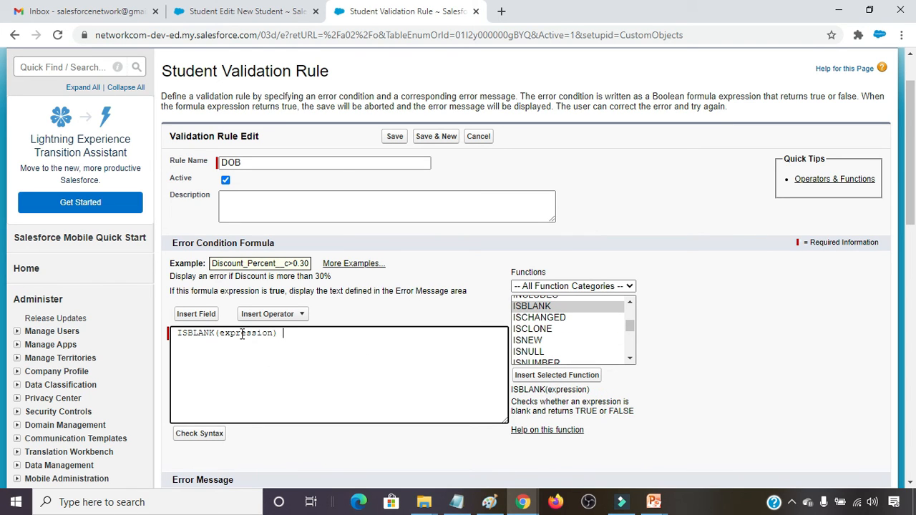
double_click(243, 334)
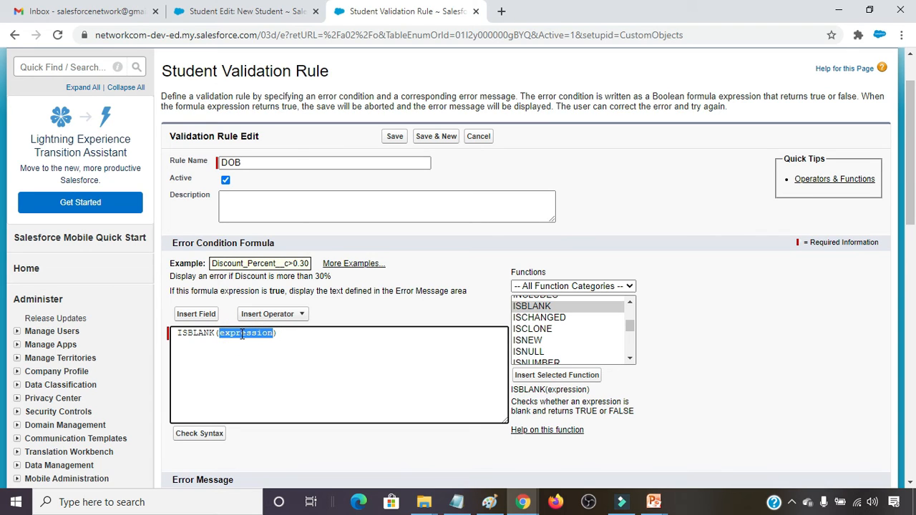
text(DO)
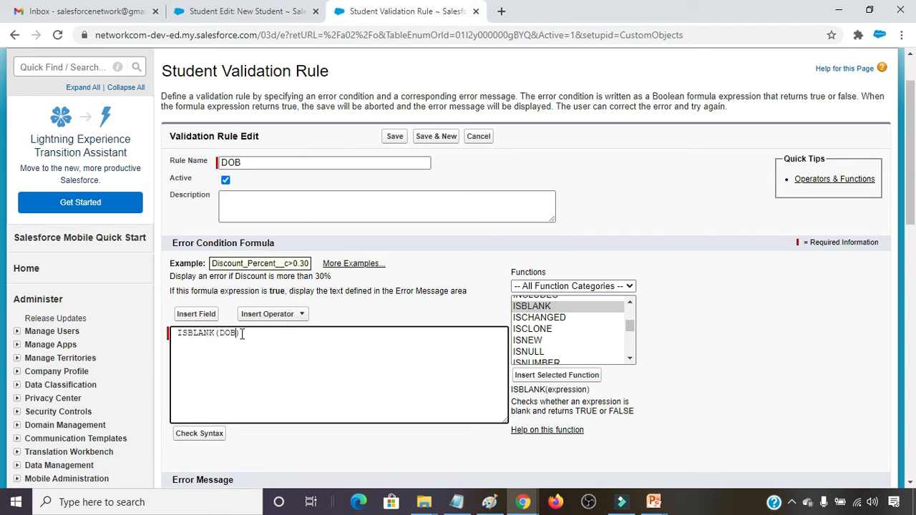
text(B__c)
click(200, 433)
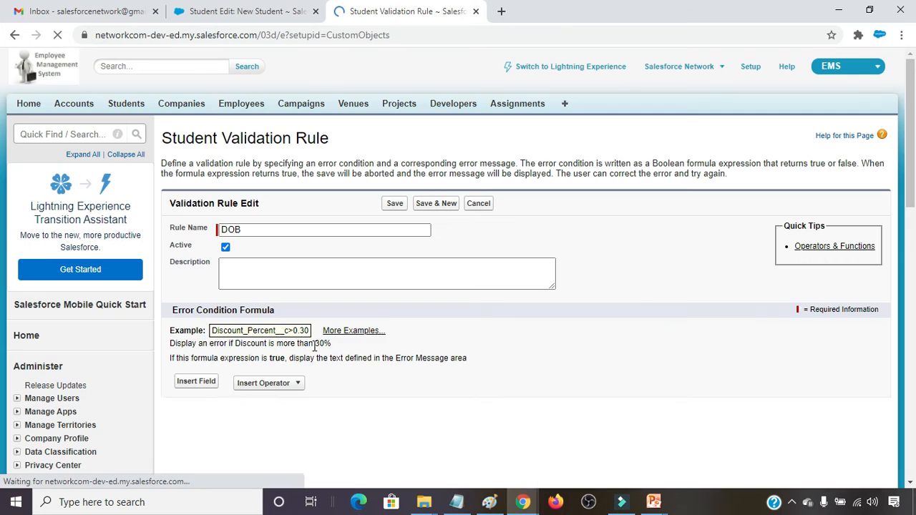
- Enter "DOB should not be empty" as the validation rule's error message
scroll(321, 333, down, 2)
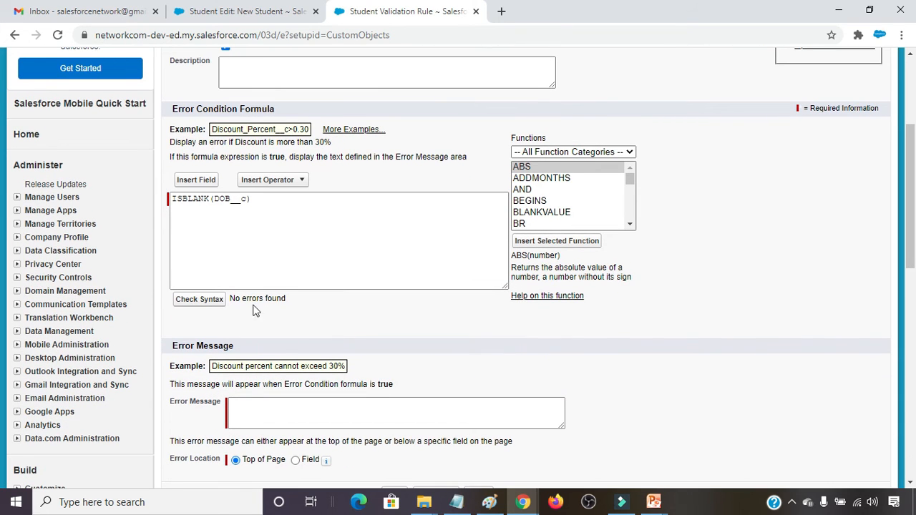
scroll(209, 406, down, 1)
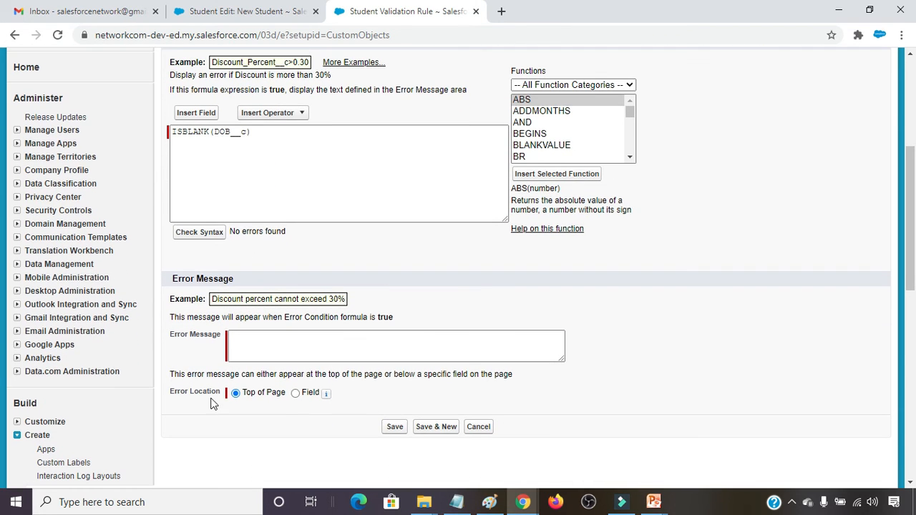
click(255, 346)
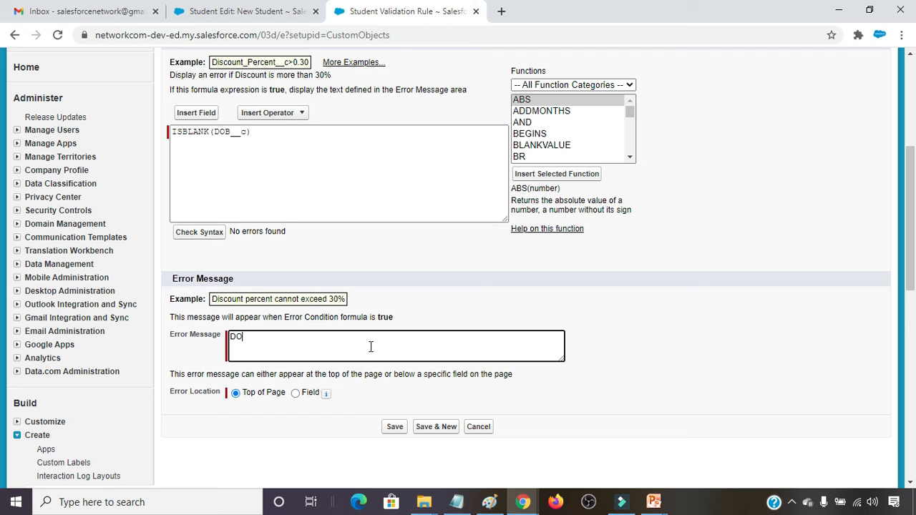
text(DOB should not be empty)
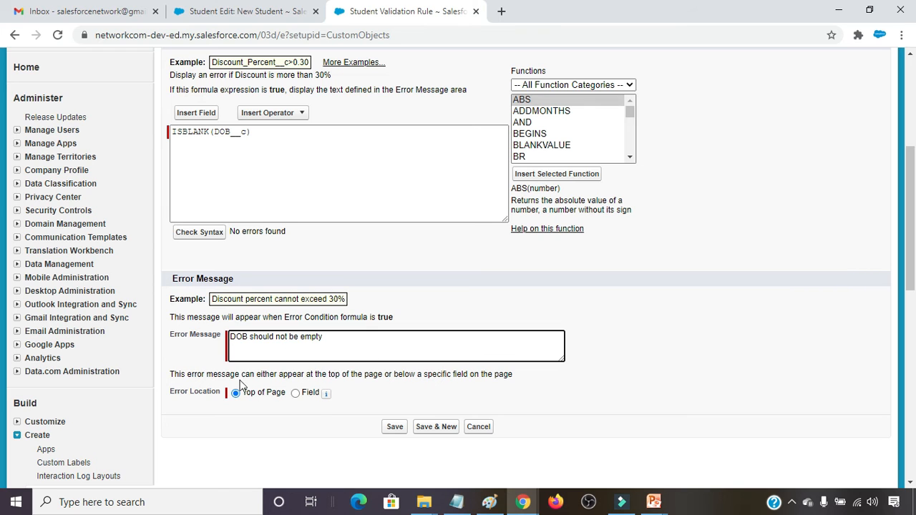
- Set the error location to the DOB field instead of the top of the page, and save the validation rule
click(296, 393)
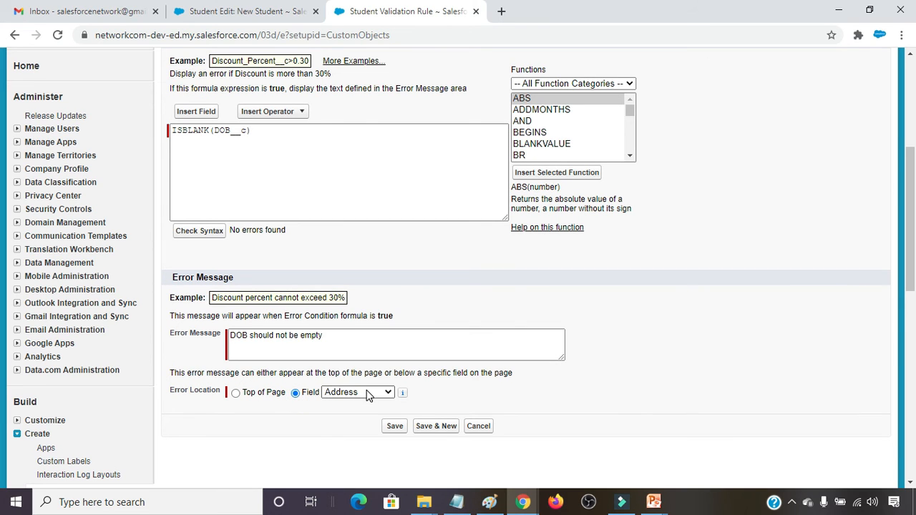
click(367, 393)
click(367, 426)
click(395, 428)
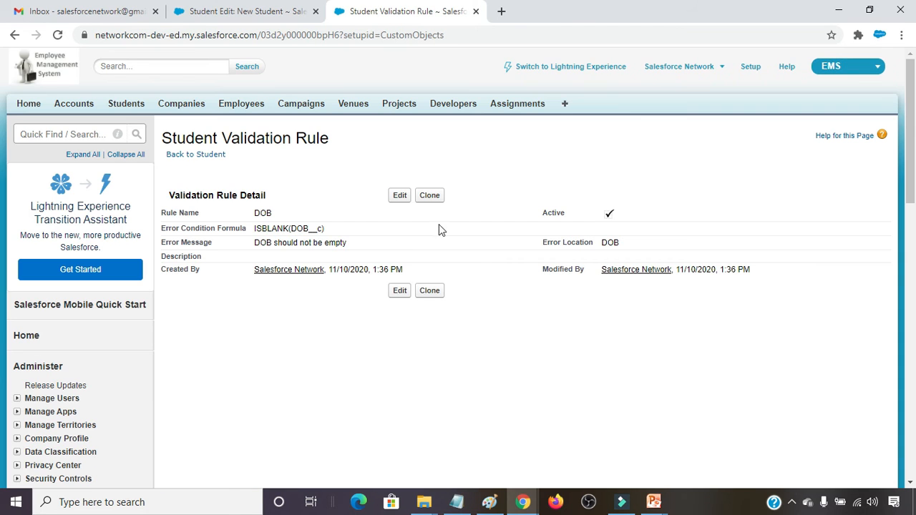
- Start a new student record, enter the student's name, and try to save it with DOB left empty
click(129, 105)
click(401, 206)
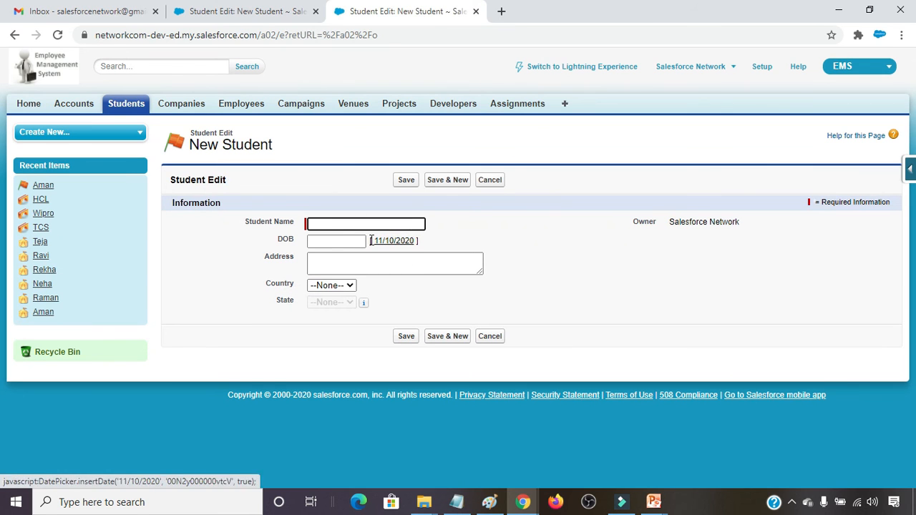
text(Rekha)
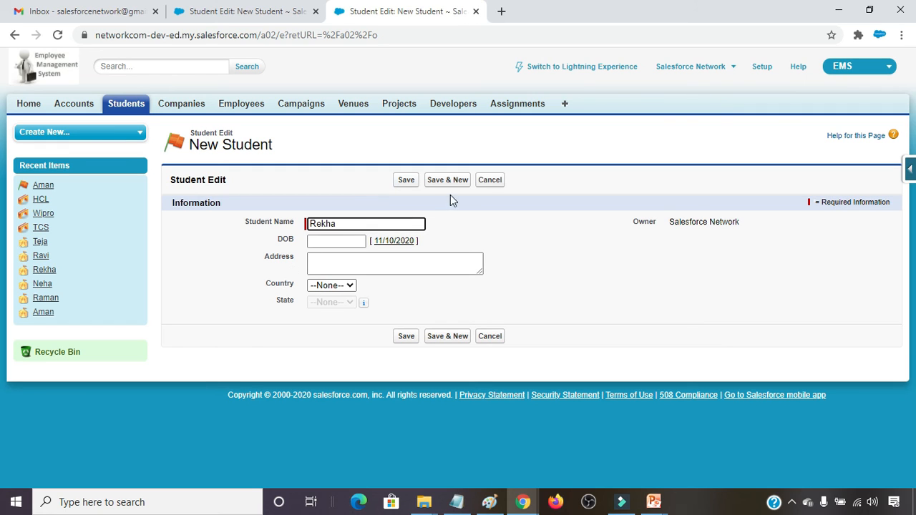
click(407, 183)
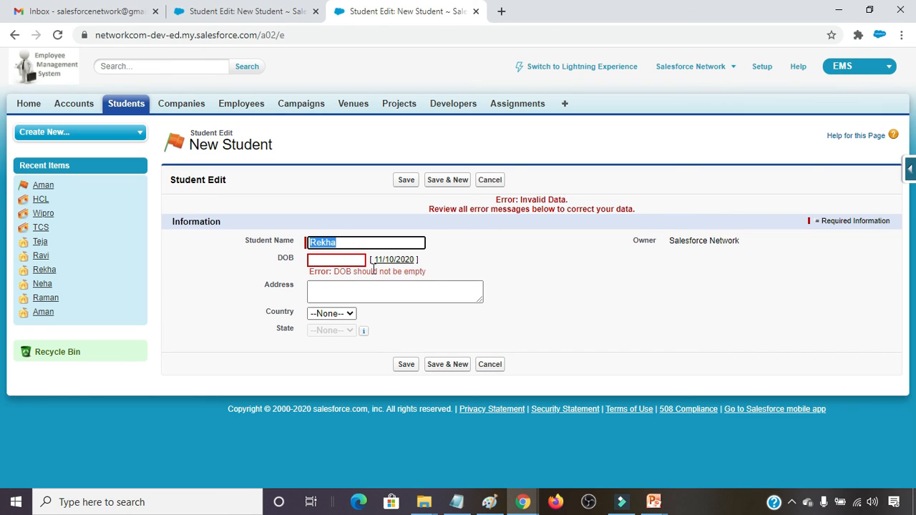
- Fill in the student's date of birth in the DOB field
click(395, 260)
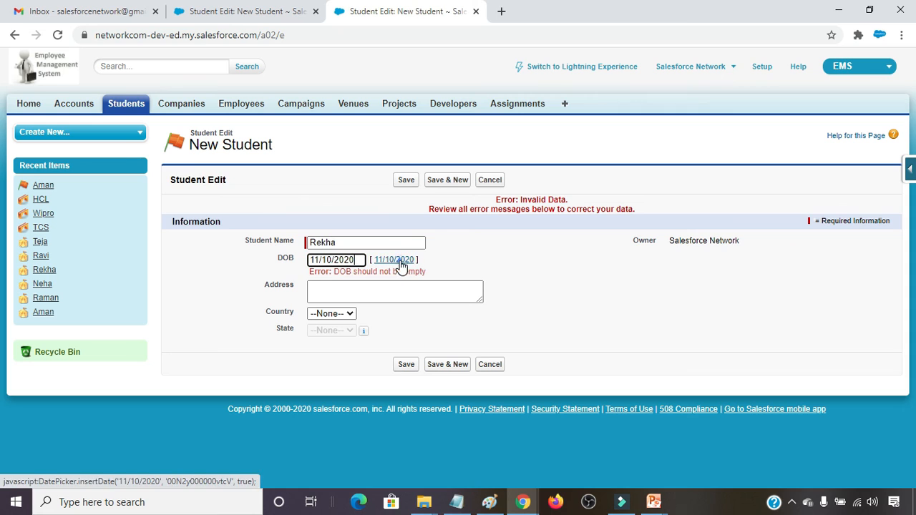
click(358, 259)
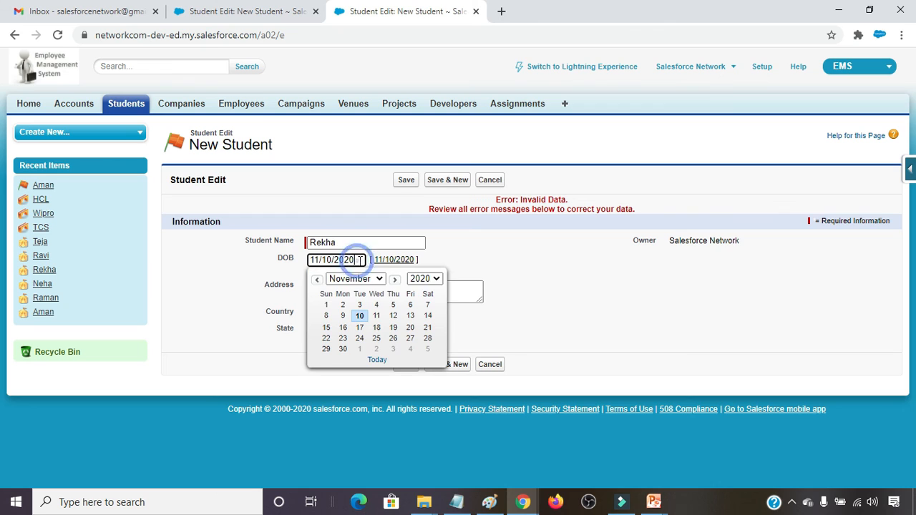
key(BackSpace)
text(02)
click(567, 286)
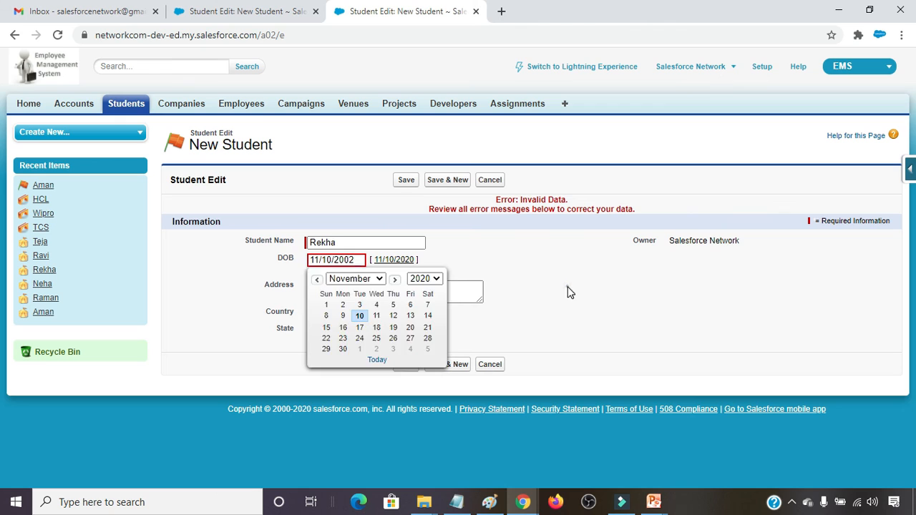
- Fill in the student's address, select India as the country and UP as the state, and save the record
click(349, 297)
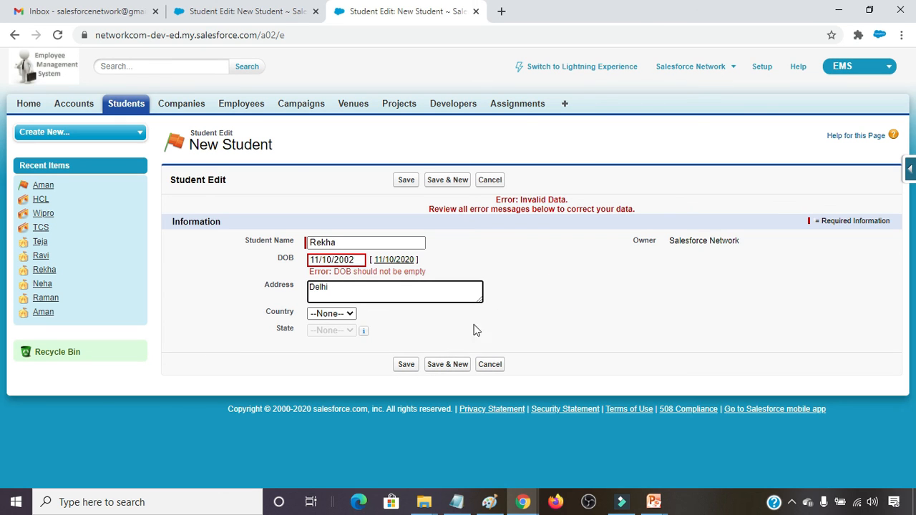
click(330, 313)
click(339, 340)
click(334, 332)
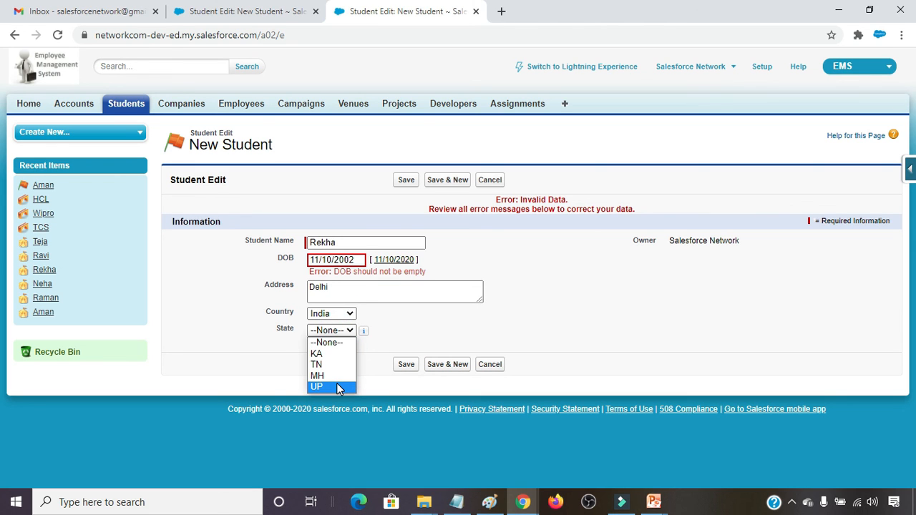
click(336, 386)
drag(351, 288, 260, 283)
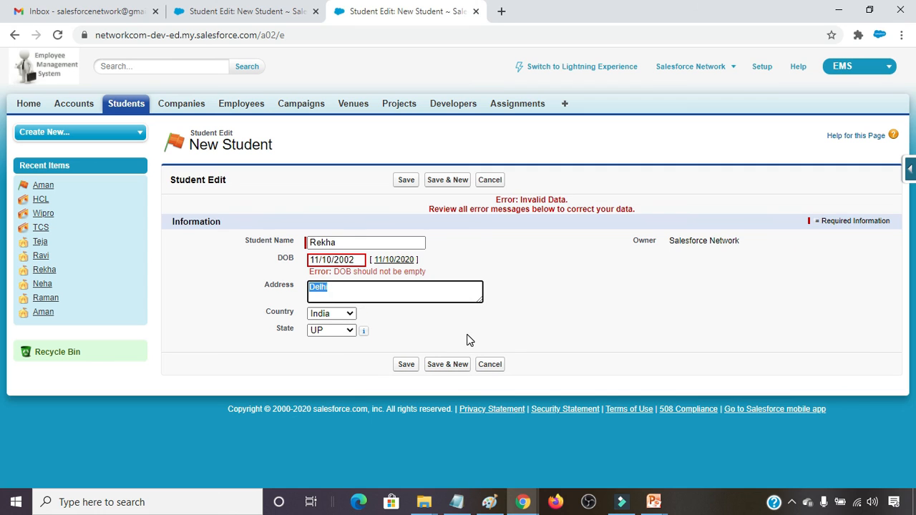
text(Lucknow)
click(406, 180)
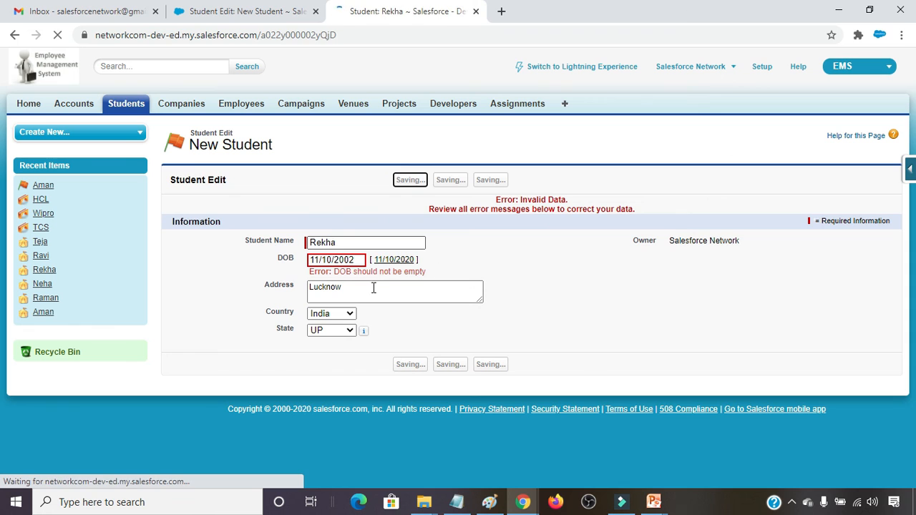